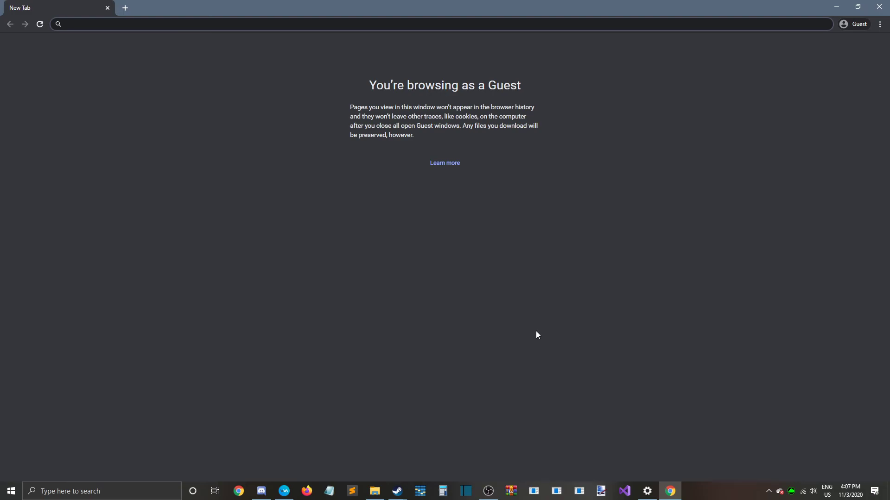
Close the guest browser window and open paint.net with its Colors window shown
click(879, 6)
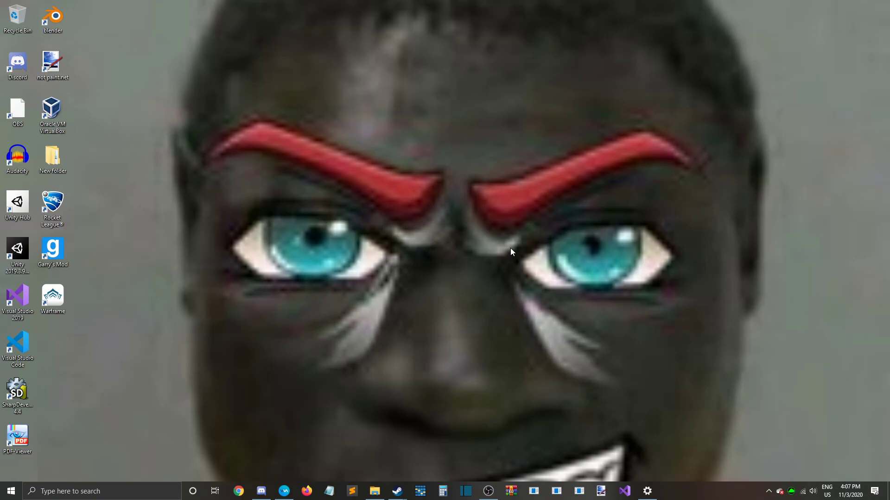
double_click(52, 68)
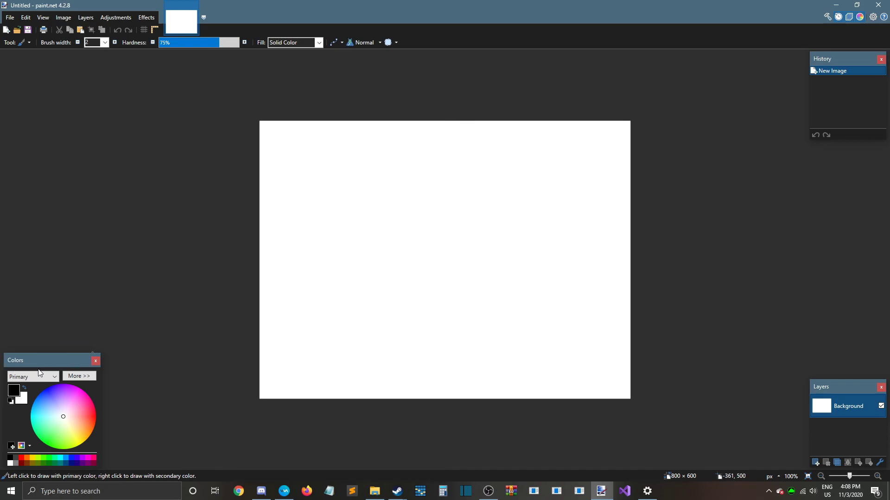
click(95, 361)
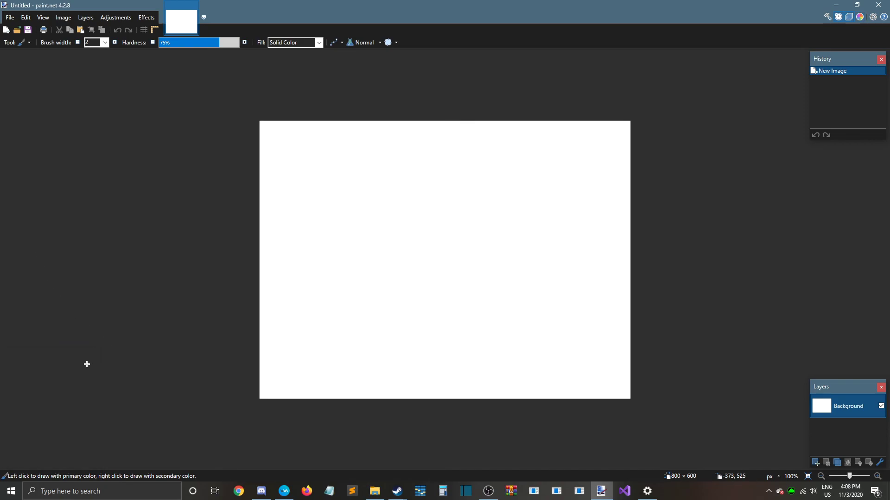
key(F8)
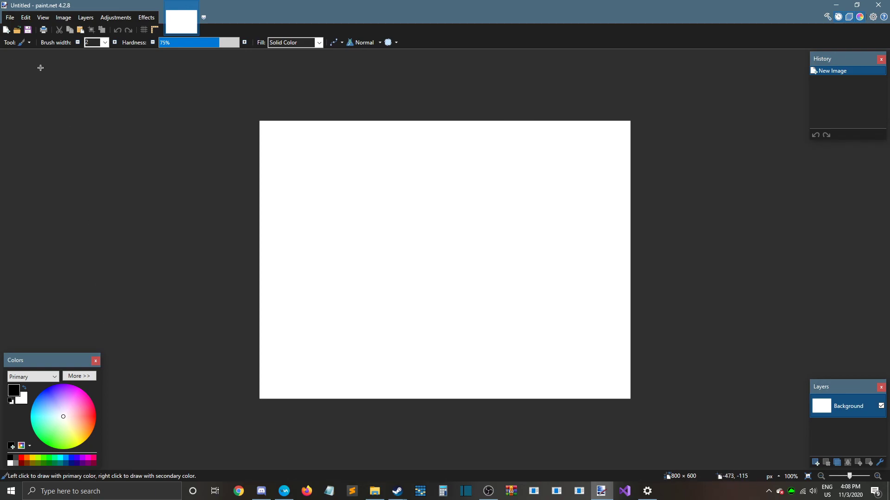
Paint a black freehand test stroke with the Paintbrush at width 2 and undo it
click(19, 44)
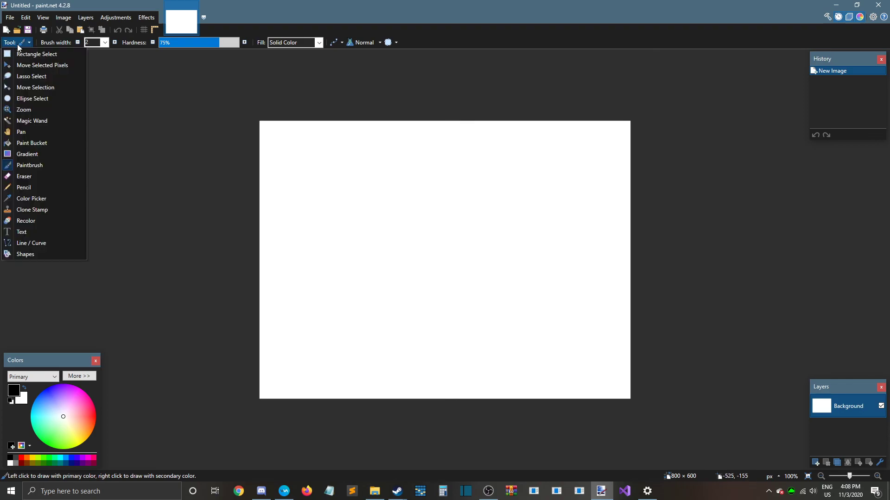
click(34, 165)
mouse_move(414, 180)
mouse_down()
mouse_move(319, 308)
mouse_move(350, 153)
mouse_move(261, 135)
mouse_up()
click(118, 30)
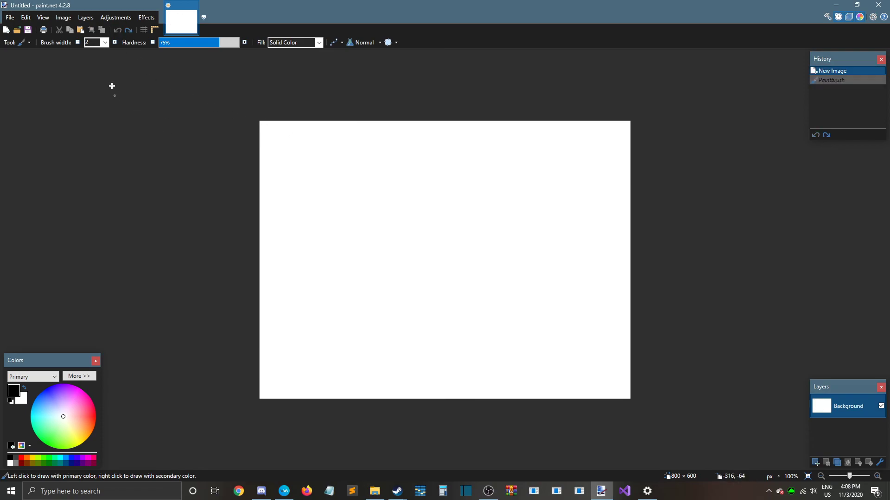
Set the Paintbrush hardness to 100% and its width to 60, and paint the whole canvas black
drag(188, 45, 240, 45)
click(105, 42)
click(80, 195)
mouse_move(313, 207)
mouse_down()
mouse_move(419, 193)
mouse_move(261, 187)
mouse_move(533, 340)
mouse_move(147, 195)
mouse_up()
click(105, 43)
click(102, 213)
mouse_move(408, 233)
mouse_down()
mouse_move(388, 339)
mouse_move(365, 164)
mouse_move(550, 168)
mouse_move(576, 341)
mouse_move(568, 459)
mouse_move(564, 416)
mouse_move(522, 403)
mouse_move(632, 264)
mouse_move(577, 43)
mouse_move(568, 269)
mouse_move(507, 346)
mouse_move(502, 166)
mouse_move(477, 220)
mouse_move(466, 383)
mouse_move(487, 145)
mouse_move(439, 187)
mouse_move(451, 416)
mouse_move(427, 65)
mouse_move(427, 217)
mouse_move(356, 380)
mouse_move(425, 194)
mouse_move(381, 272)
mouse_move(351, 425)
mouse_move(354, 369)
mouse_move(327, 277)
mouse_move(250, 437)
mouse_move(243, 318)
mouse_move(277, 85)
mouse_move(284, 312)
mouse_move(360, 117)
mouse_move(353, 56)
mouse_move(295, 85)
mouse_up()
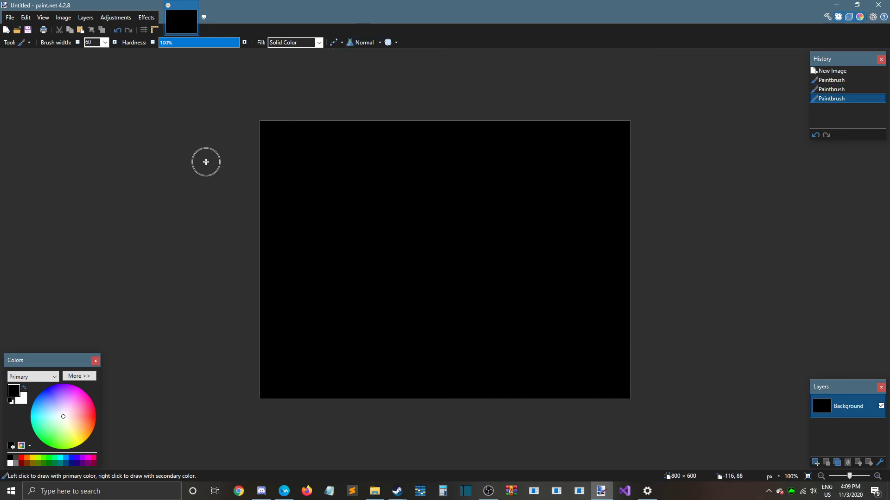
Fill the black canvas with white using the Paint Bucket
click(25, 43)
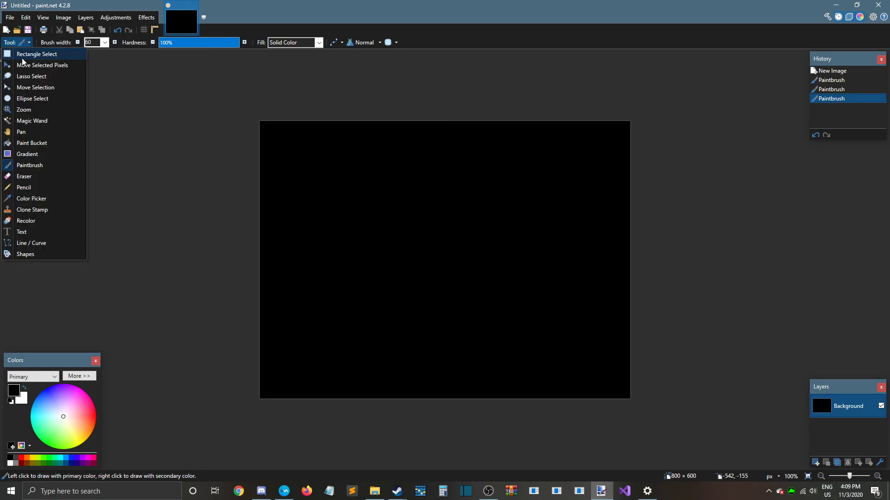
click(44, 142)
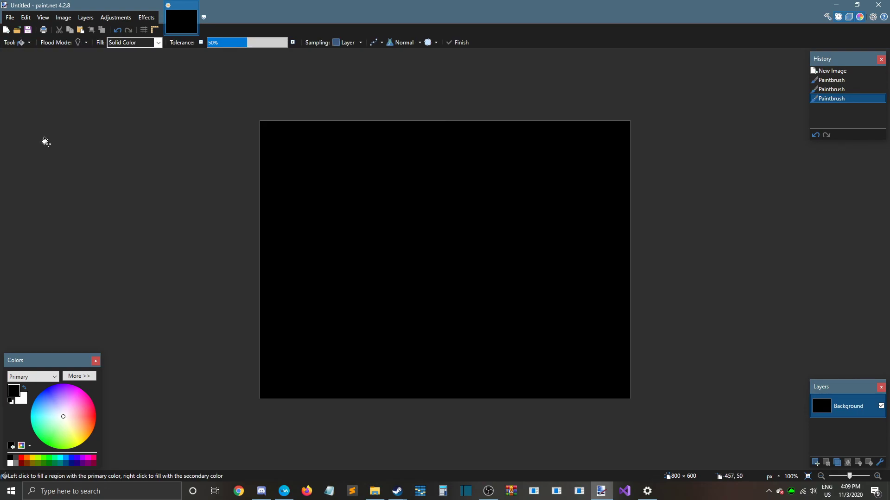
click(10, 462)
click(368, 221)
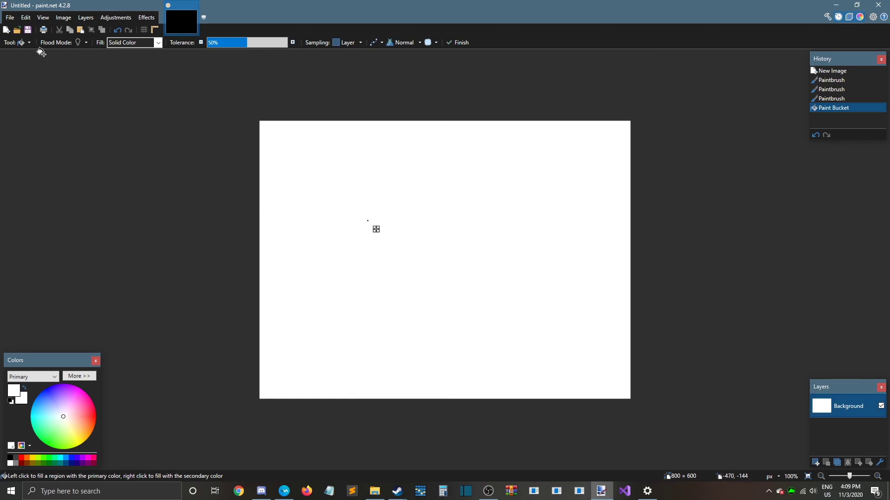
Set the Paint Bucket's flood mode to Global and fill the canvas with dark blue
click(85, 43)
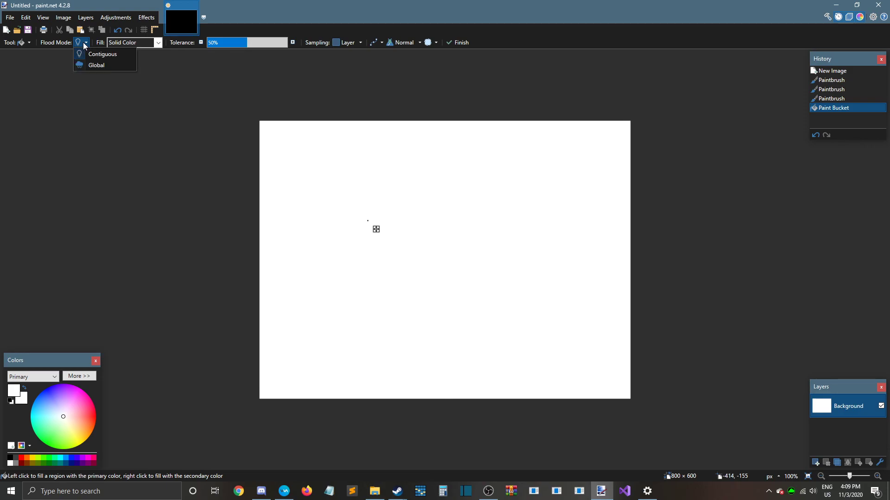
click(94, 66)
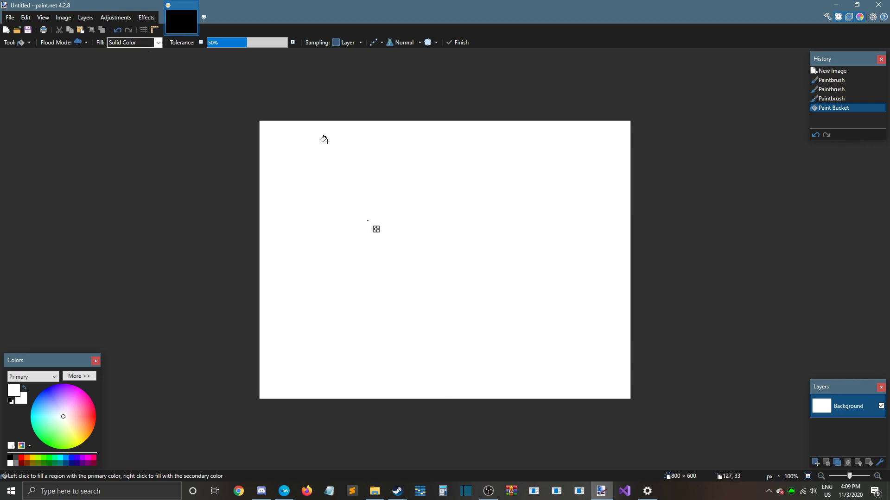
double_click(328, 162)
click(71, 463)
click(317, 261)
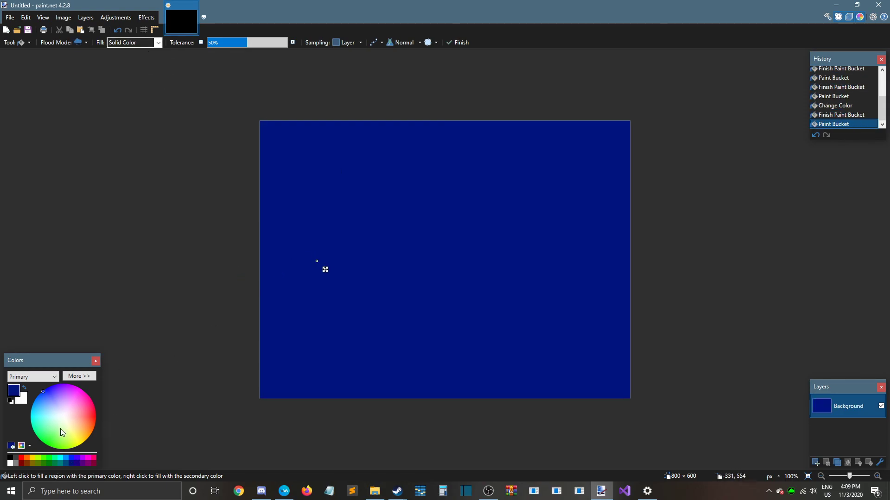
Set the primary color to black and fill the canvas with the Backward Diagonal pattern
click(9, 458)
click(147, 46)
click(145, 84)
click(322, 189)
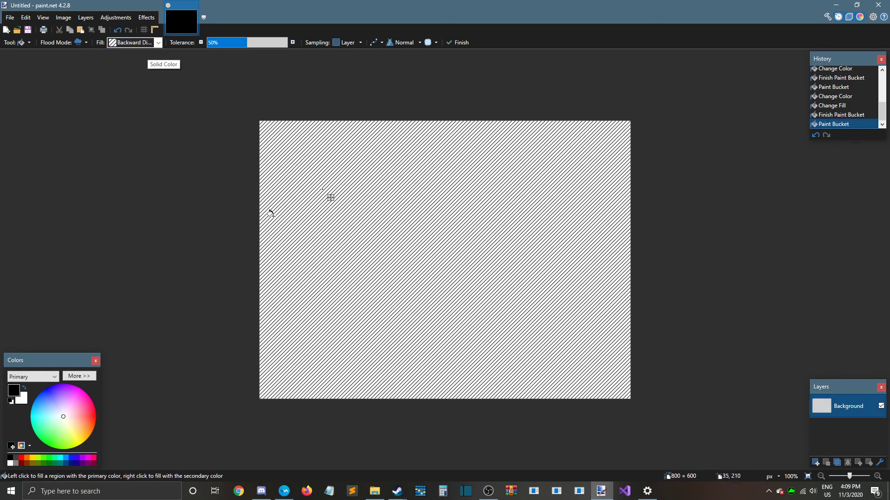
Change the fill pattern to Dark Downward Diagonal and fill the canvas with it
click(158, 42)
scroll(133, 139, down, 2)
click(134, 144)
click(309, 190)
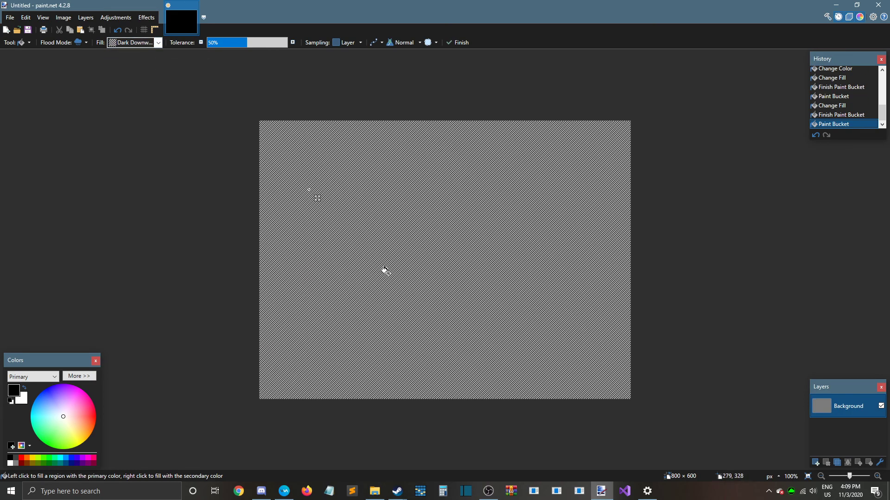
Undo the pattern fills and the black color change to return to the solid dark blue canvas
click(117, 31)
click(117, 30)
click(117, 31)
click(117, 30)
click(117, 31)
click(117, 31)
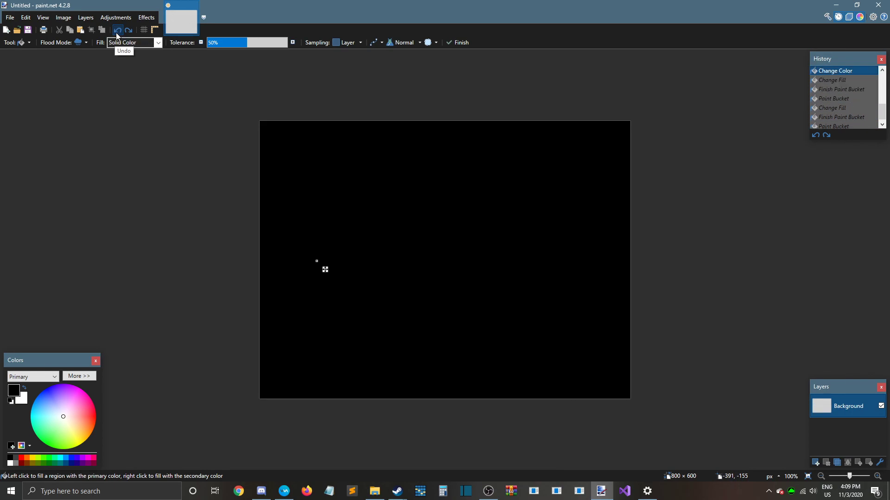
click(116, 33)
click(115, 33)
click(115, 32)
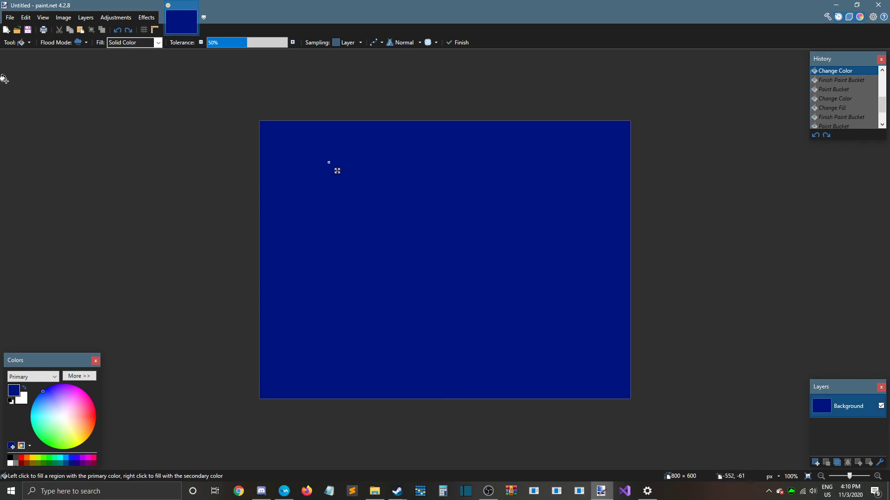
Select the entire dark blue area of the canvas with the Magic Wand
click(25, 41)
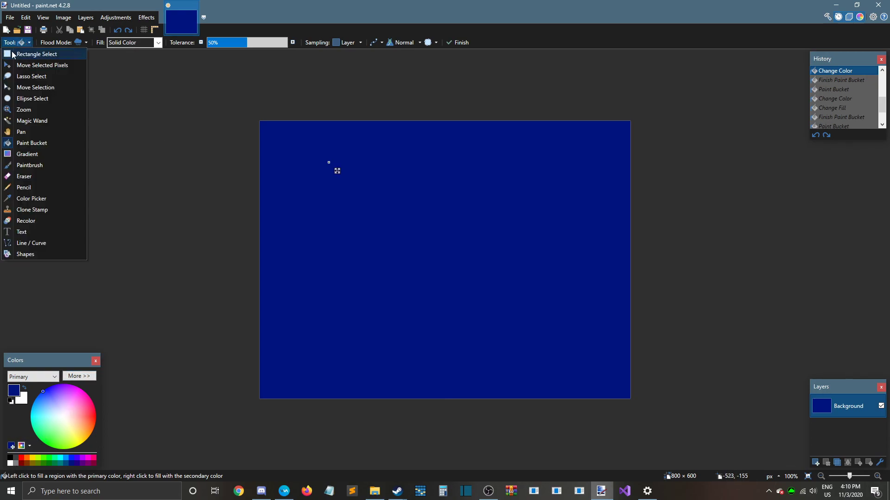
click(28, 120)
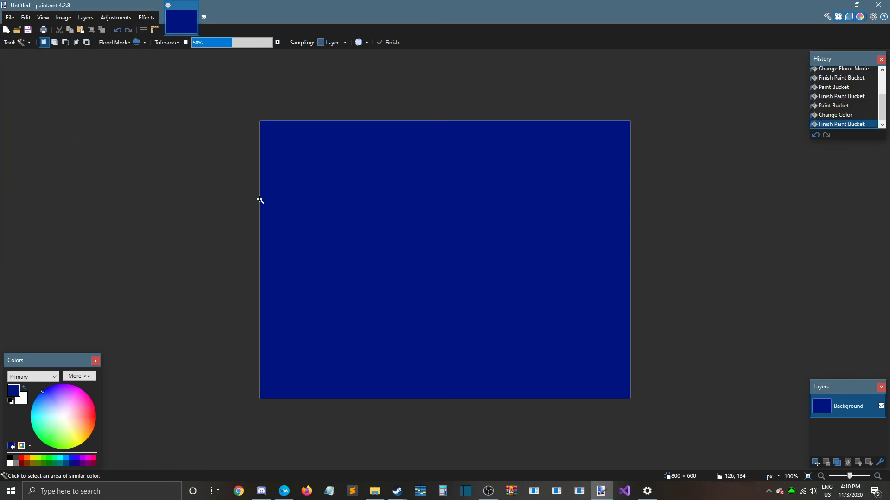
click(390, 235)
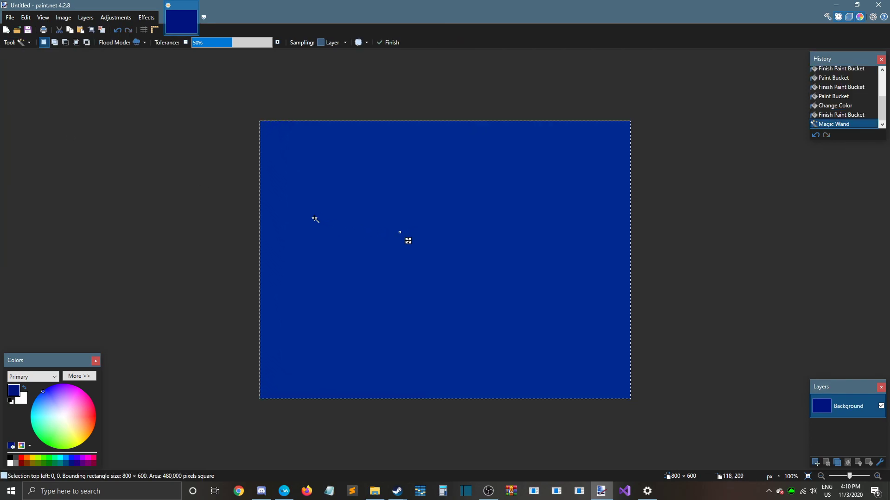
Paint a vertical bright green Paintbrush stroke, about 90 × 448 px, near the middle of the blue canvas
click(23, 42)
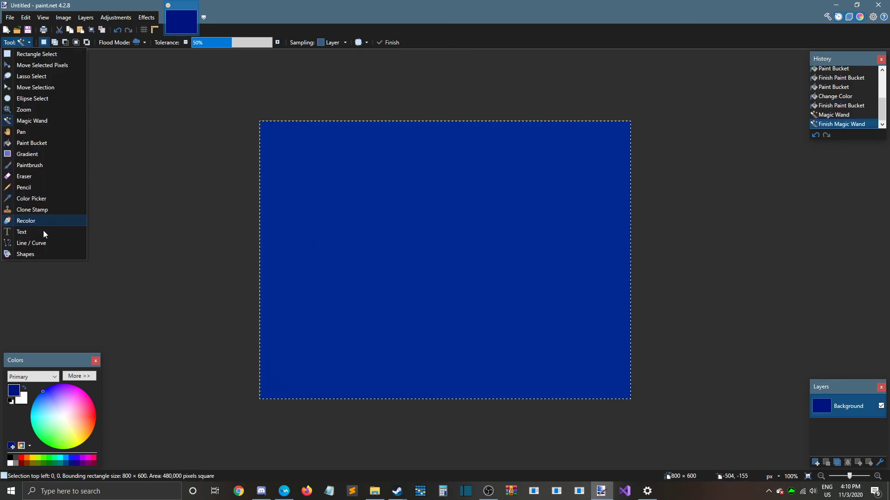
click(31, 168)
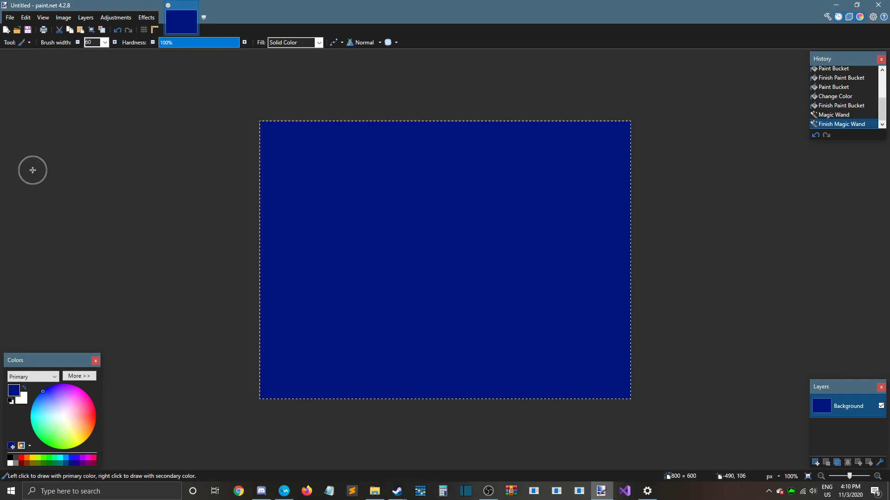
click(57, 457)
drag(397, 160, 410, 341)
Select only the green stroke with the Magic Wand
click(23, 42)
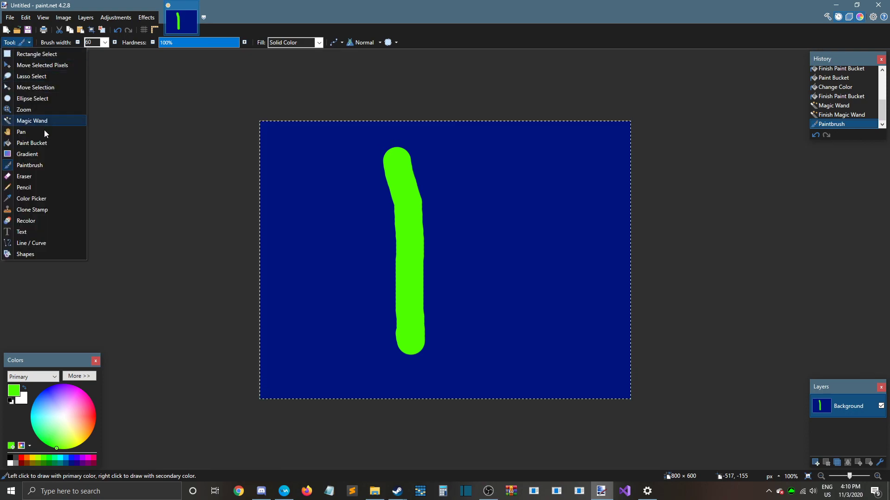
click(32, 123)
click(391, 192)
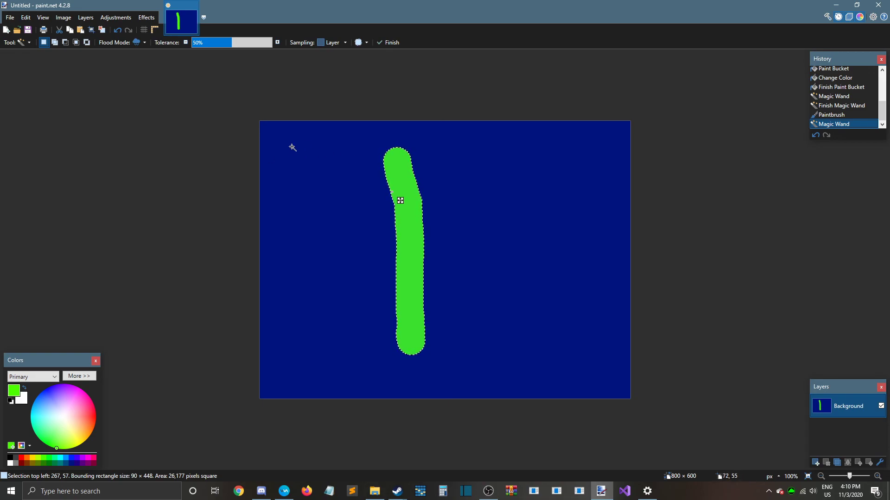
Try a rectangular selection of about 117 × 474 px around the green stroke and move its pixels
click(14, 42)
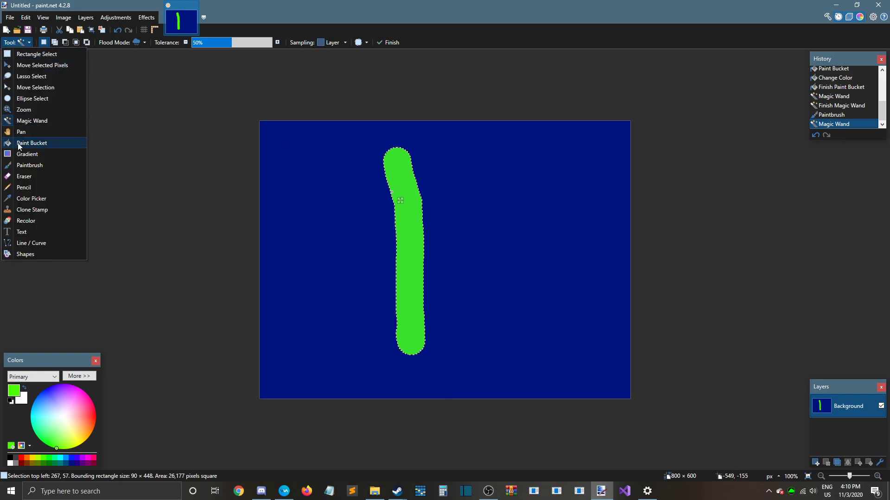
click(40, 54)
click(378, 150)
mouse_move(380, 137)
mouse_down()
mouse_move(449, 333)
mouse_move(434, 357)
mouse_up()
click(18, 43)
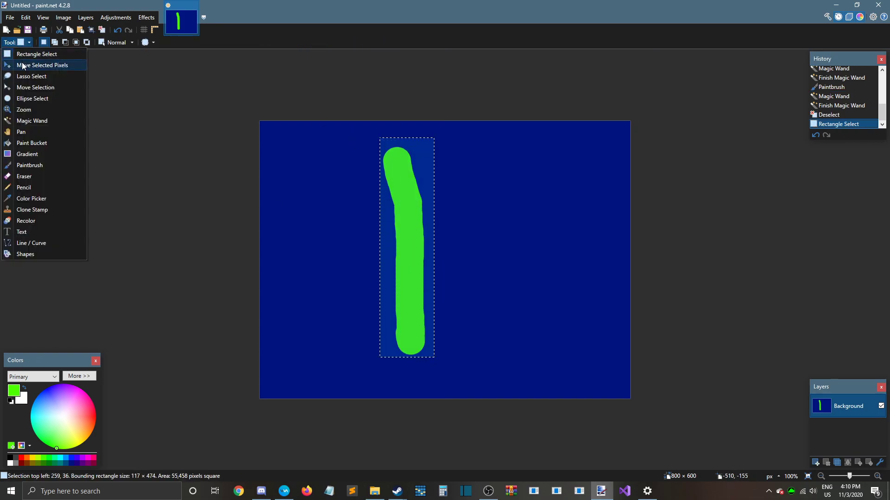
click(23, 66)
mouse_move(388, 151)
mouse_down()
mouse_move(354, 173)
mouse_move(434, 168)
mouse_move(397, 221)
mouse_move(386, 174)
mouse_move(419, 195)
mouse_move(418, 177)
mouse_move(404, 168)
mouse_move(413, 163)
mouse_up()
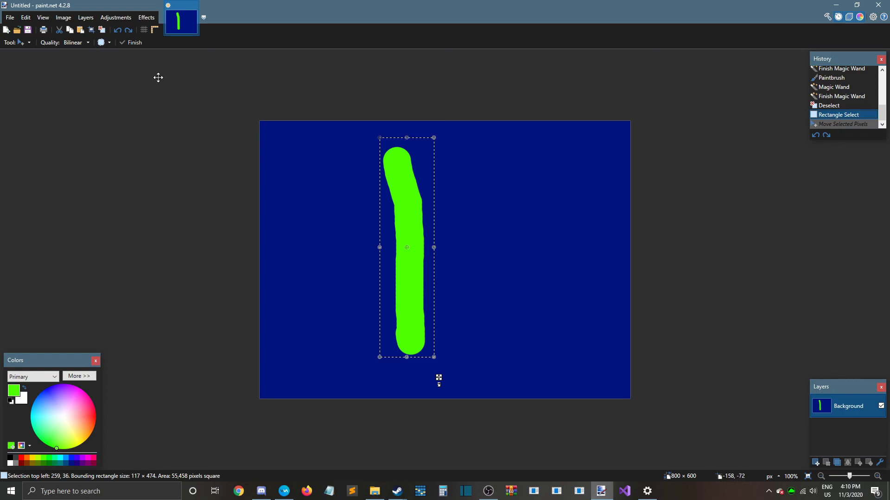
Select the green stroke with the Magic Wand, move its pixels toward the canvas's right edge to about 566, 89, and deselect
click(21, 43)
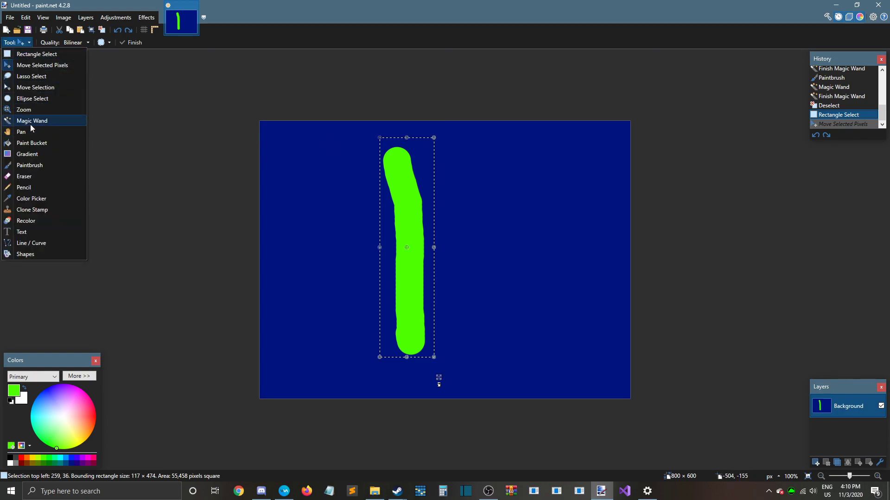
click(30, 121)
click(406, 189)
click(26, 43)
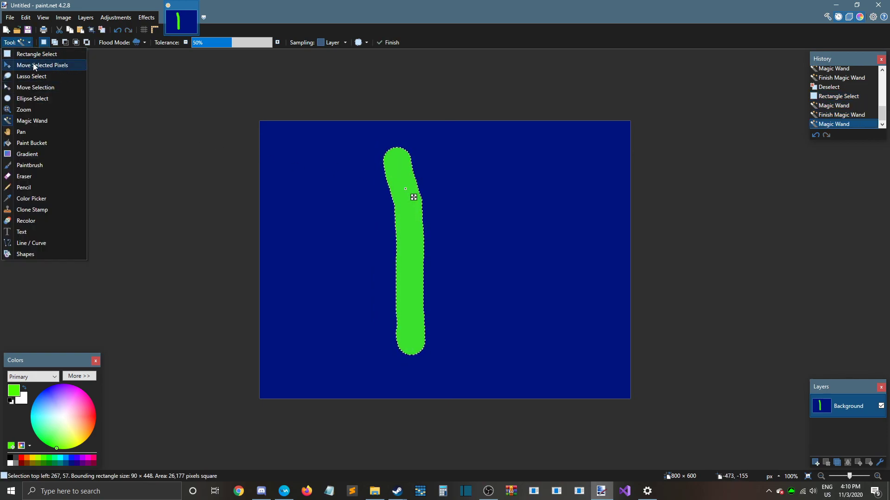
click(33, 66)
mouse_move(400, 187)
mouse_down()
mouse_move(306, 183)
mouse_move(398, 177)
mouse_move(418, 215)
mouse_move(384, 211)
mouse_move(411, 201)
mouse_move(500, 202)
mouse_move(422, 196)
mouse_move(449, 185)
mouse_move(535, 186)
mouse_move(538, 204)
mouse_up()
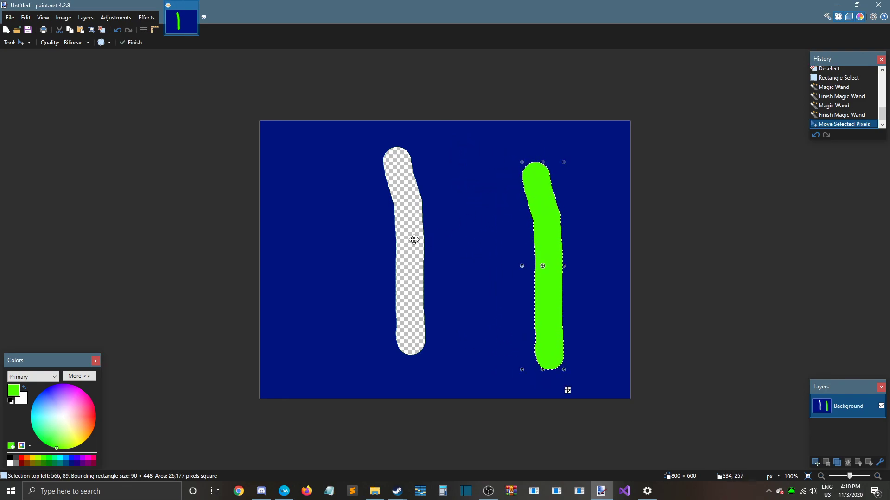
key(ctrl+d)
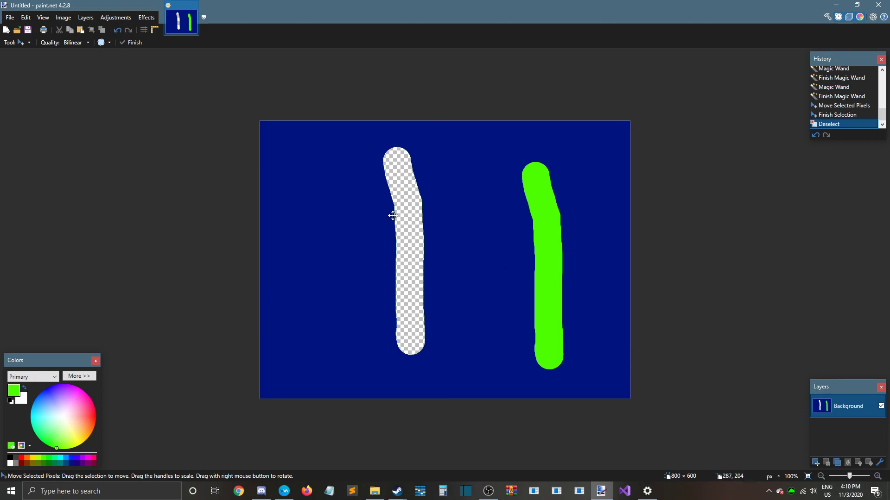
Fill the transparent gap left by the moved stroke with the background's dark blue using the Paint Bucket
click(12, 42)
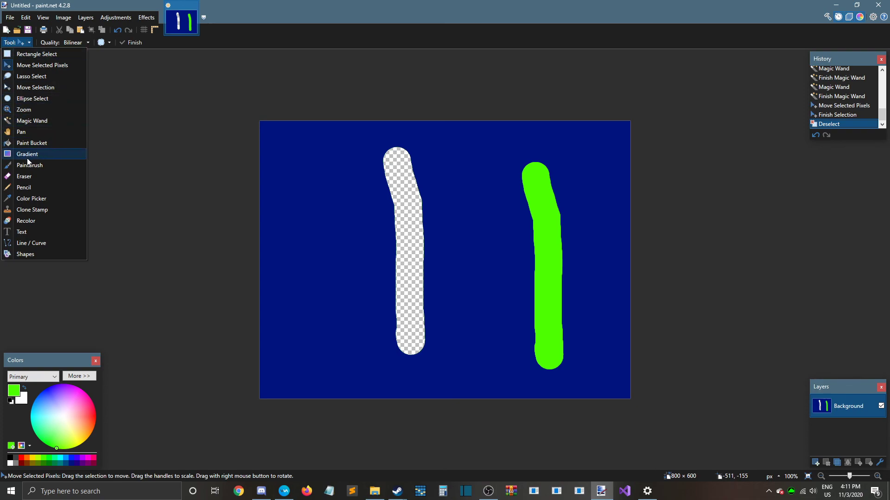
click(28, 143)
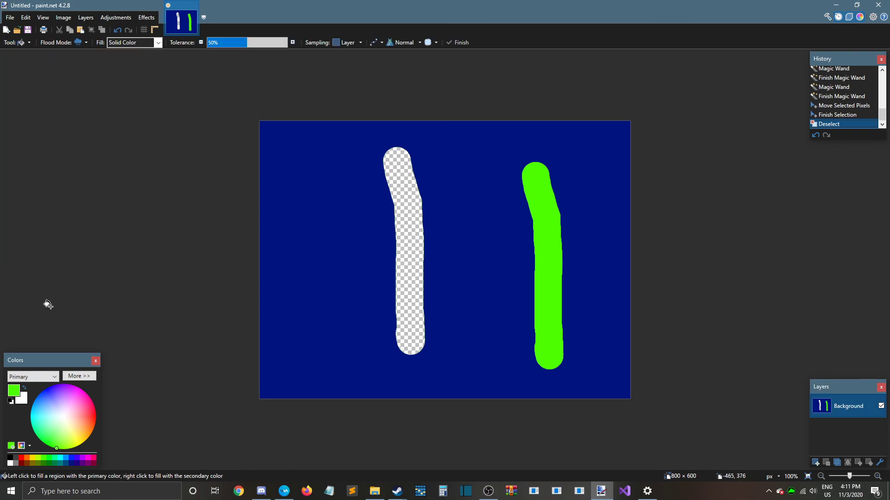
click(72, 463)
click(408, 242)
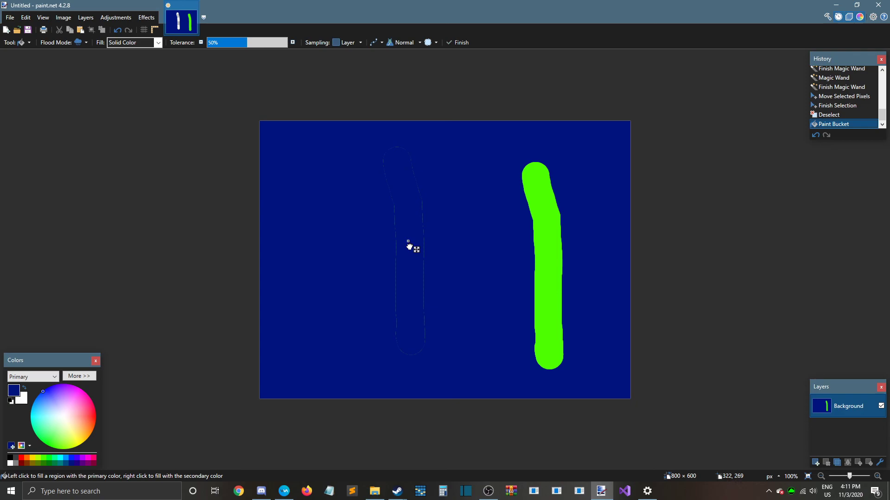
key(Return)
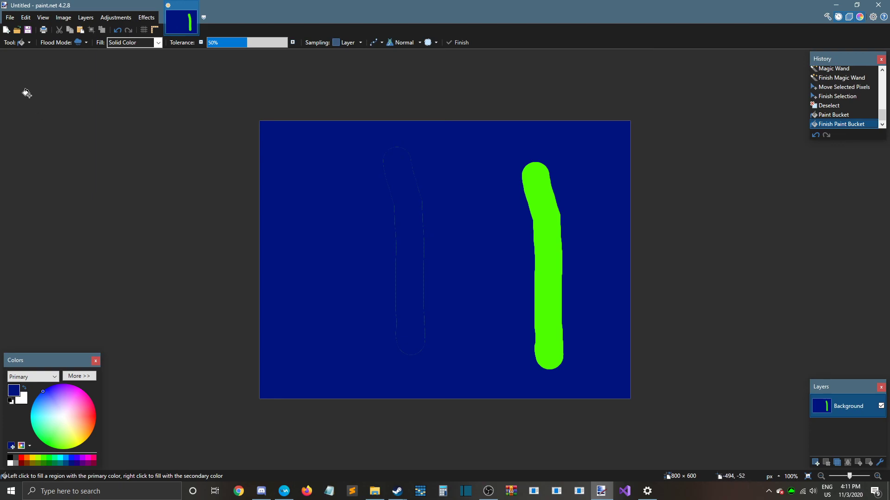
Paint over the leftover outline of the moved stroke with a dark blue Paintbrush at width 60
click(21, 42)
click(41, 165)
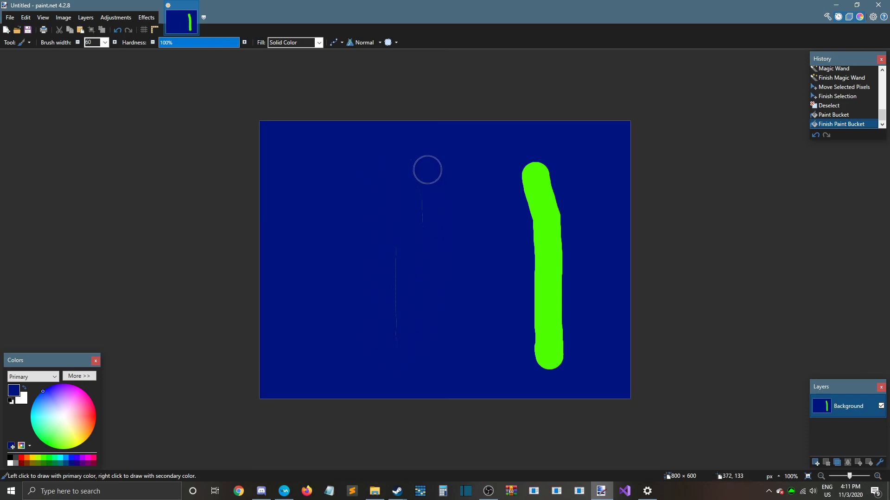
mouse_move(433, 255)
mouse_down()
mouse_move(395, 309)
mouse_move(393, 218)
mouse_up()
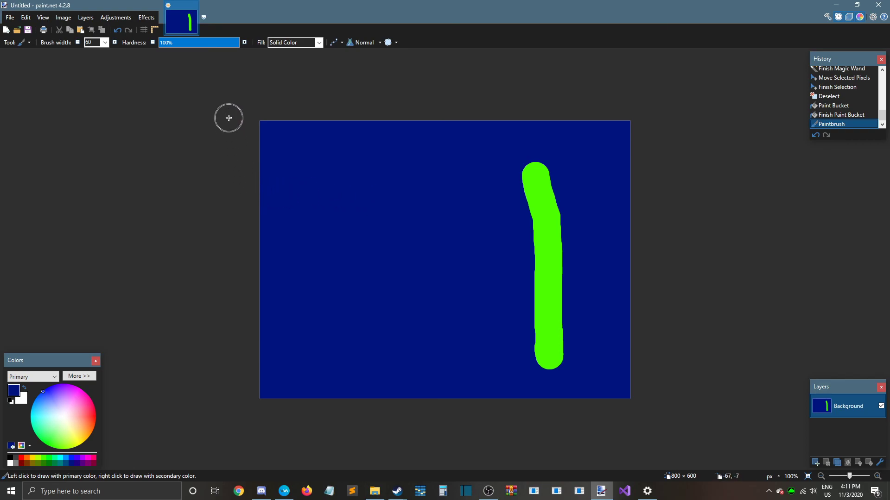
Add two lines of black filler text in 12-point Calibri on the blue area beside the green stroke, and switch to Rectangle Select
click(18, 43)
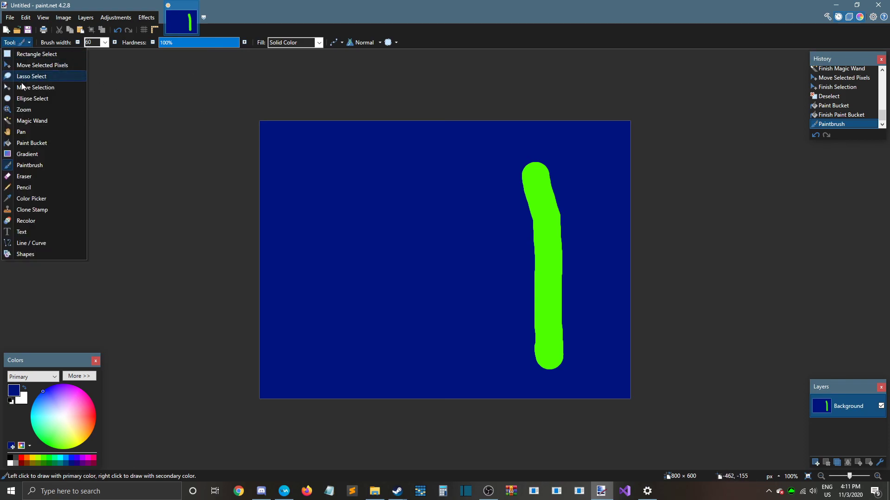
click(33, 236)
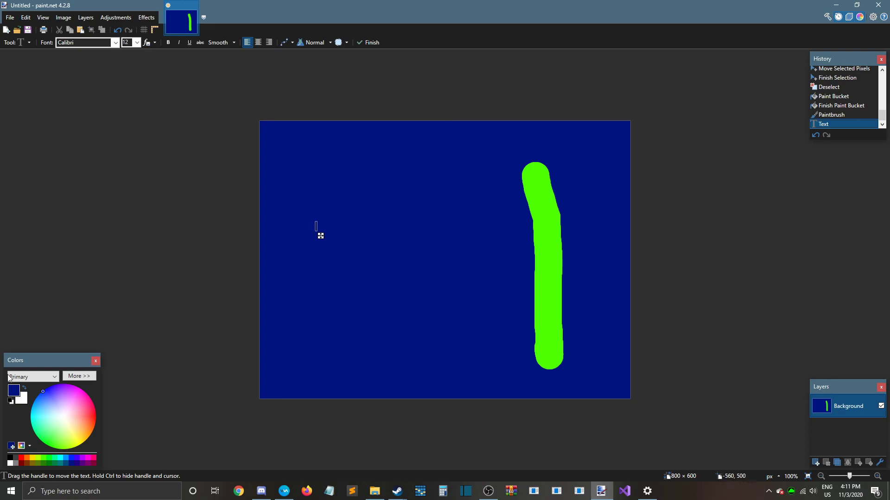
click(10, 458)
text(fgfjgkjh;)
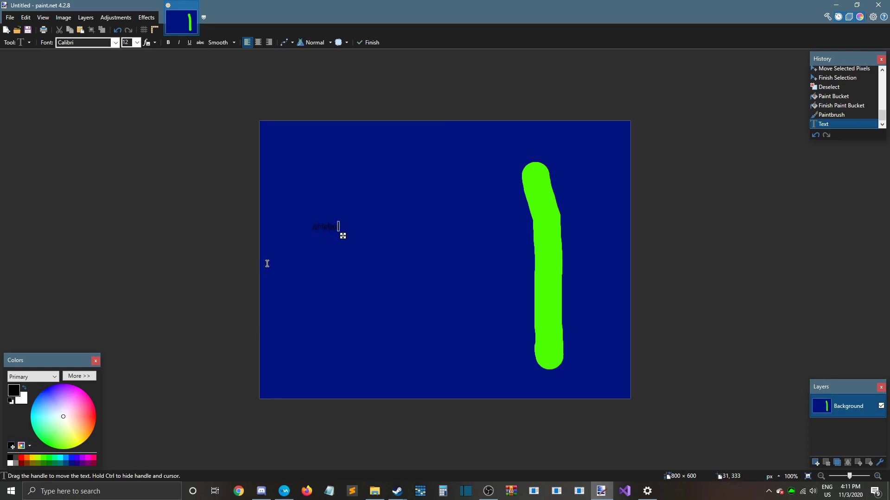
text('ffdjkl)
key(Return)
text(gfhj)
click(21, 42)
click(21, 56)
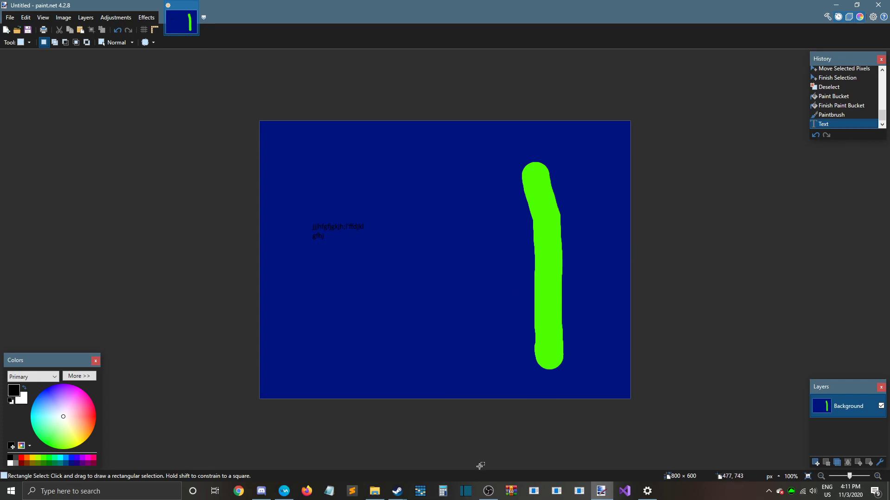
mouse_move(487, 492)
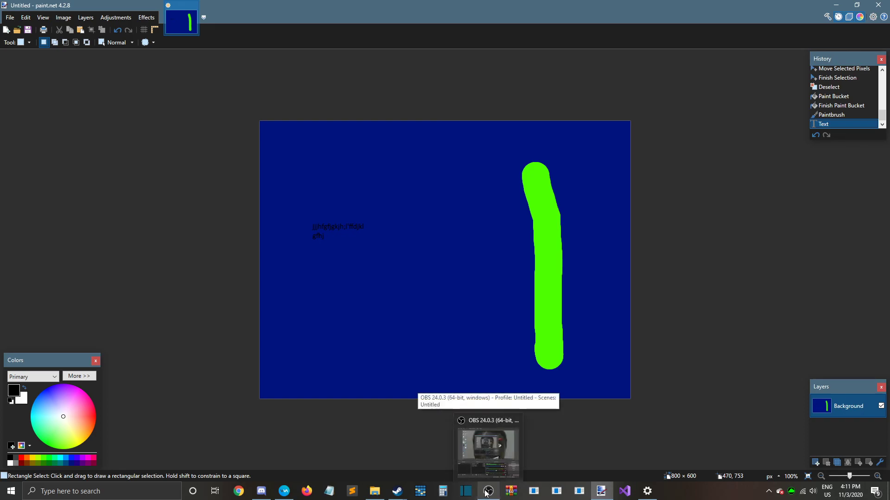
click(486, 493)
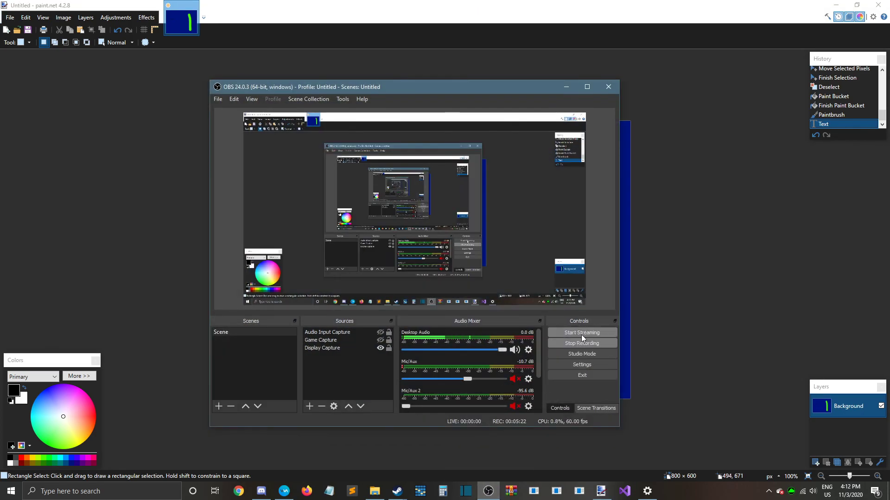